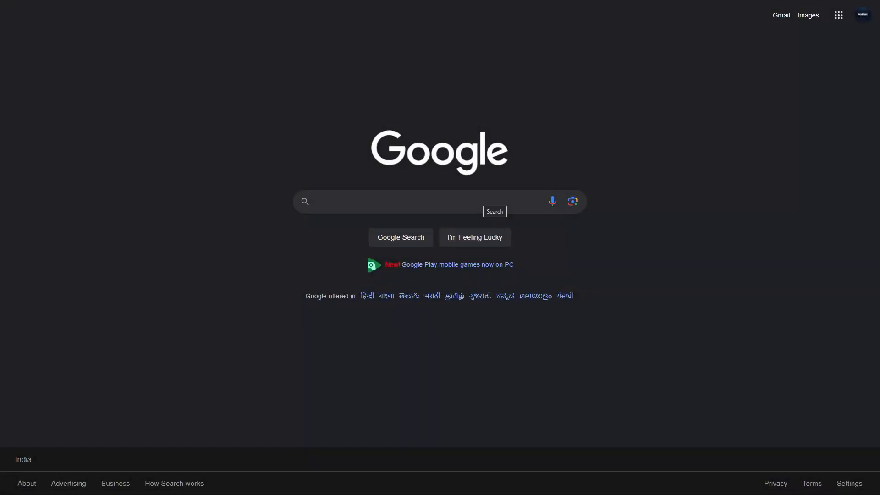
Search Google for "vmware player" and open VMware's Workstation Player product page.
text(vmware)
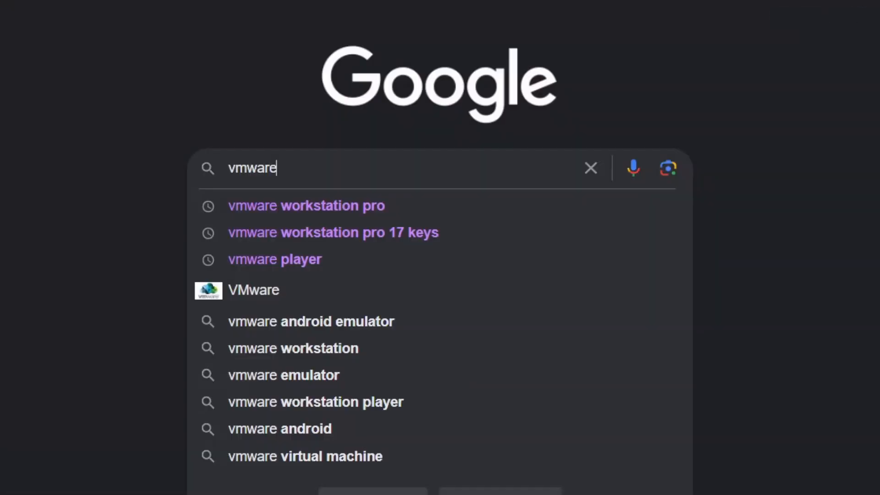
text( player)
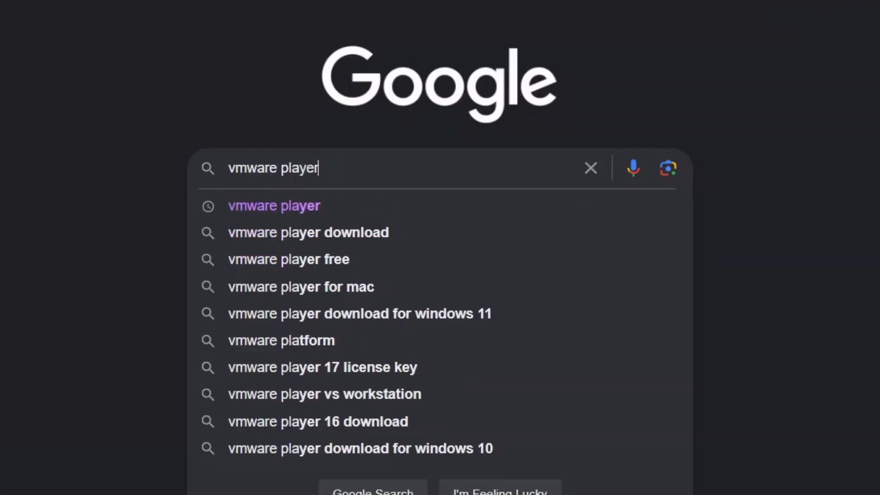
key(Return)
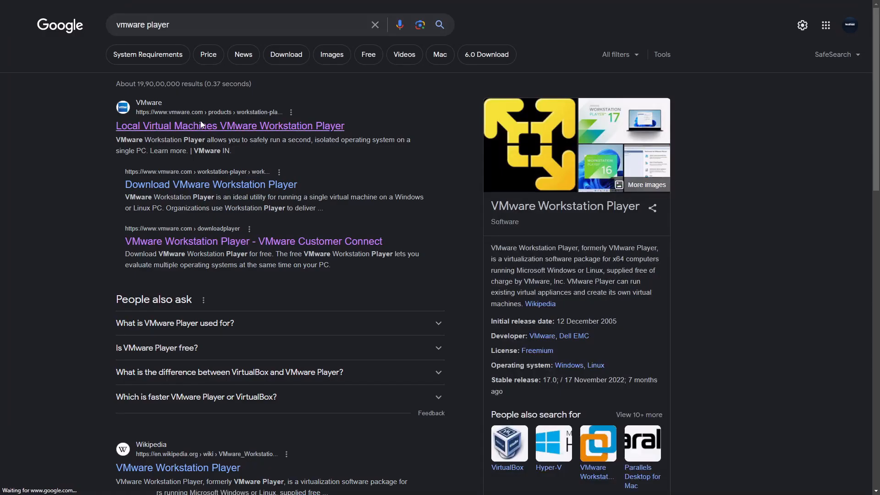
click(200, 125)
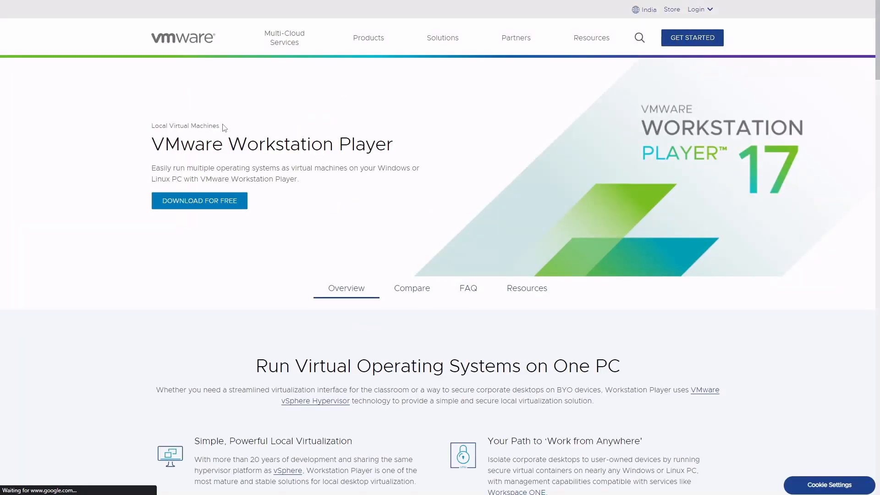
Open the free download page and go to the downloads for VMware Workstation Player 17.0.2.
drag(303, 186, 118, 165)
click(117, 164)
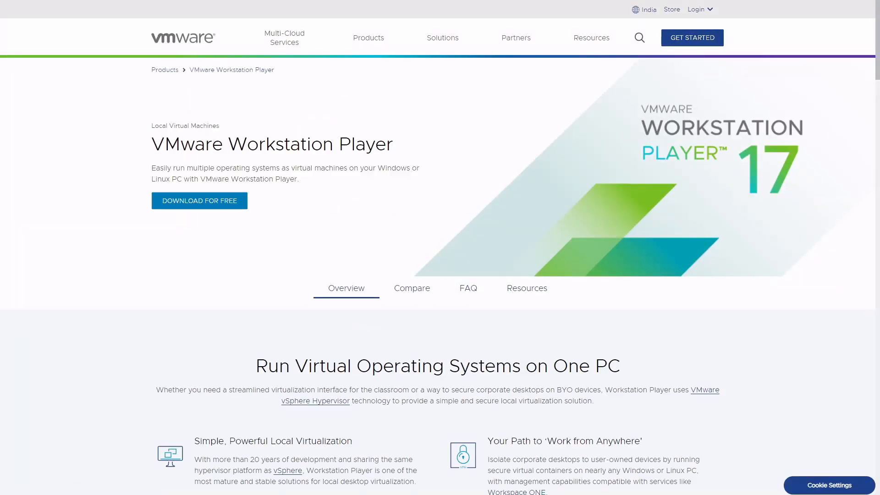
drag(354, 169, 437, 172)
click(428, 170)
drag(185, 168, 280, 168)
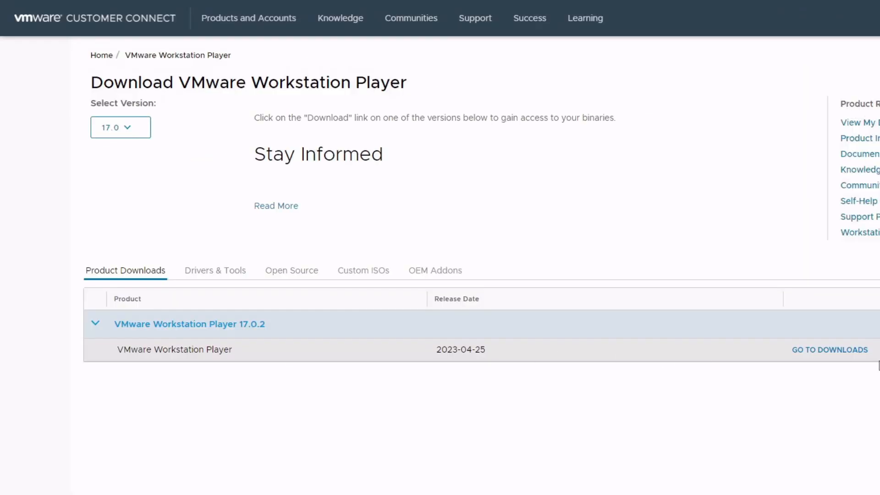
click(844, 352)
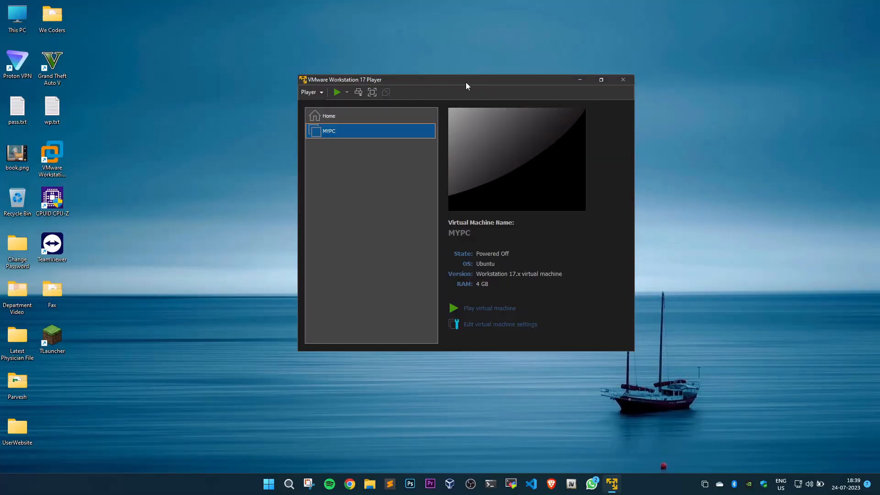
Maximize VMware Workstation 17 Player and start a new virtual machine that installs from a disc image file (iso).
click(601, 80)
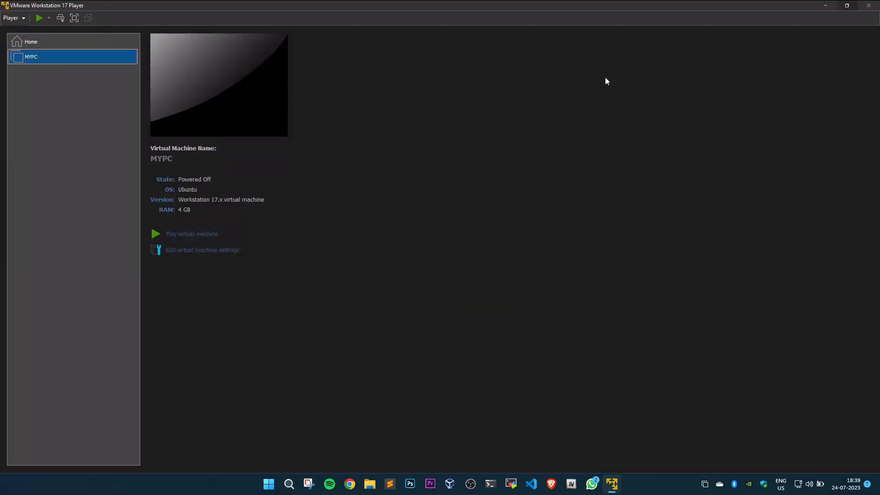
click(13, 18)
mouse_move(33, 31)
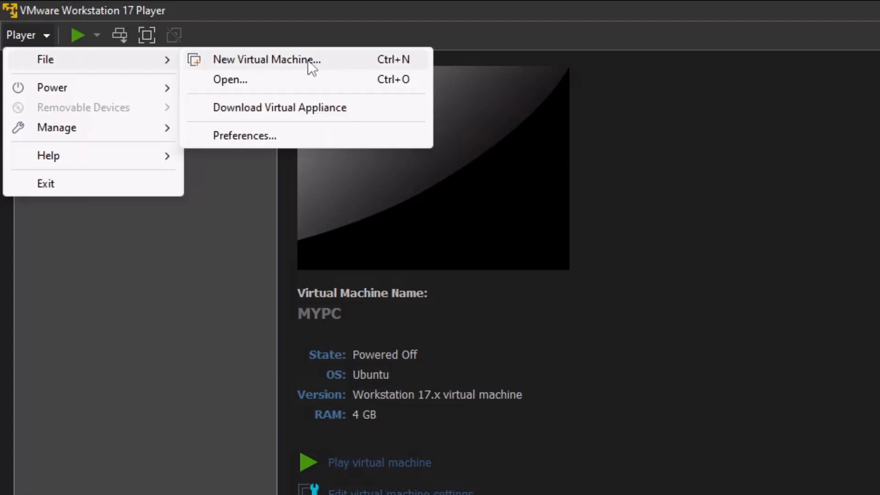
click(308, 60)
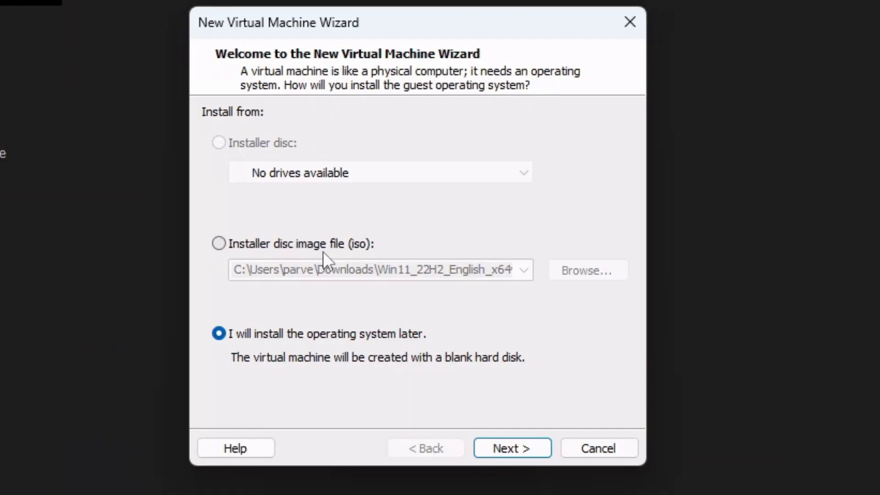
click(380, 248)
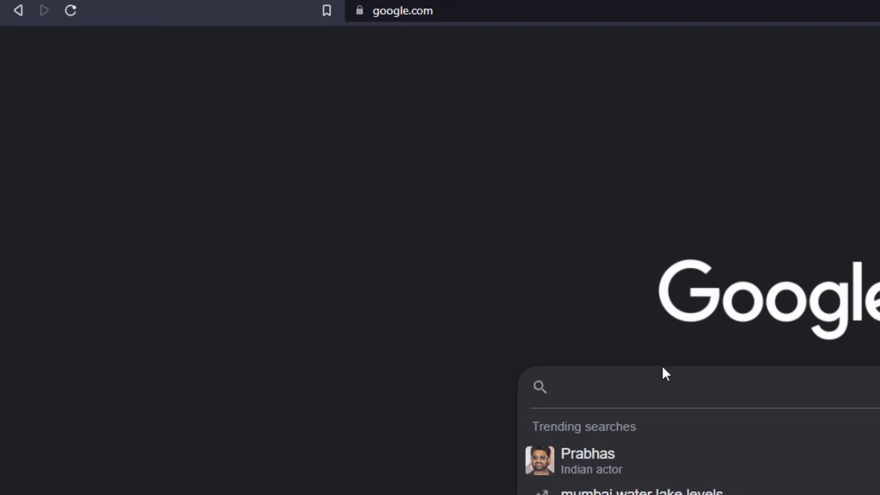
In the Brave browser, search Google for "prime os" and open the download page of the PrimeOS site.
text(prime os)
key(Return)
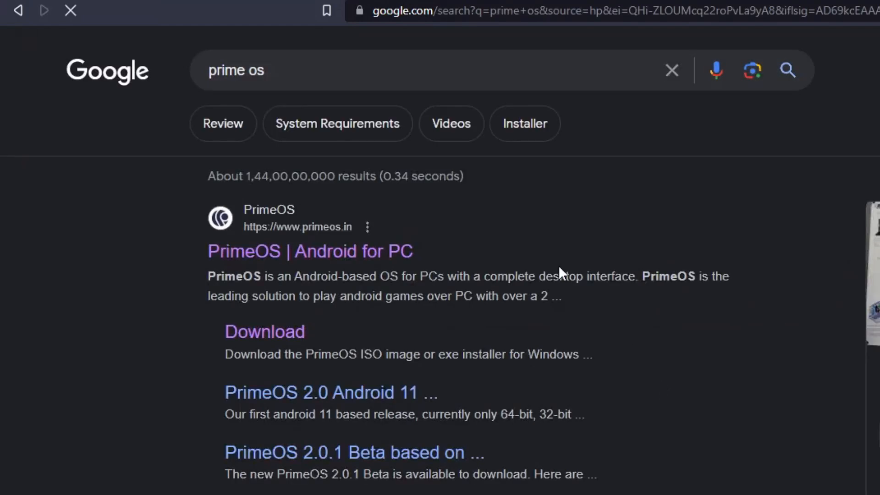
click(245, 254)
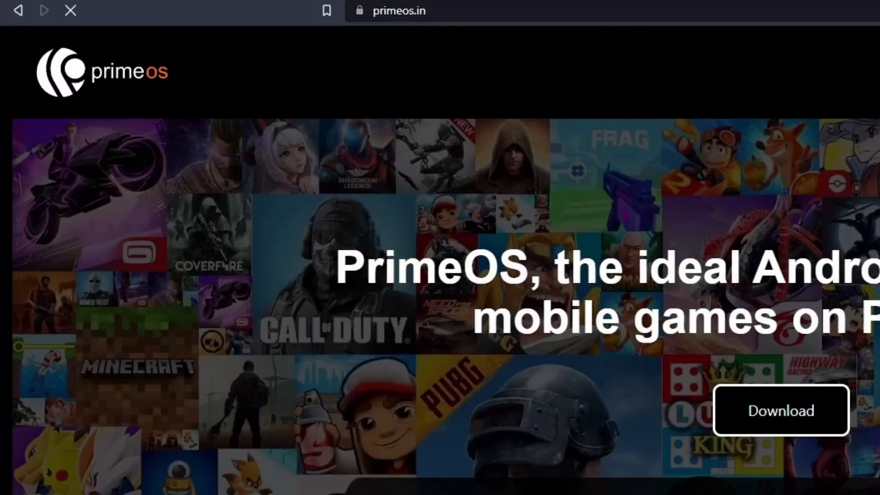
click(766, 422)
Choose device x86 and version PrimeOS 2.1.3 Android 11(x86), and save the ISO file in the Downloads folder.
click(536, 452)
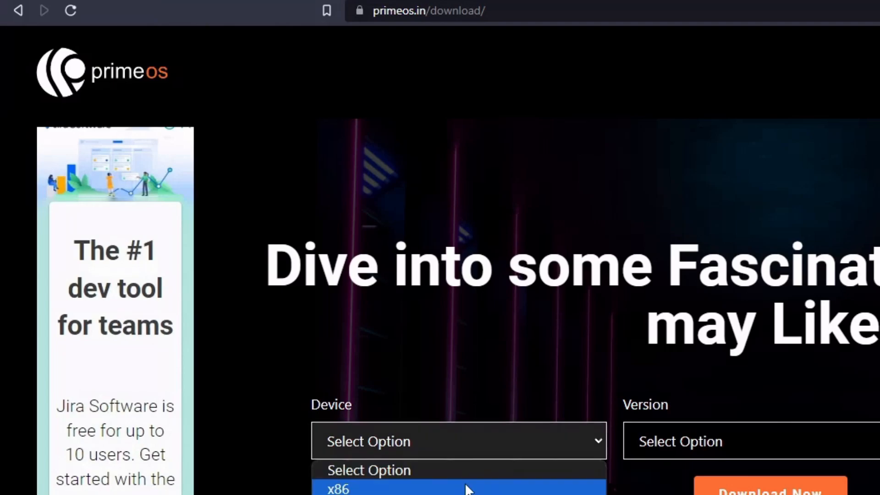
click(468, 489)
click(701, 455)
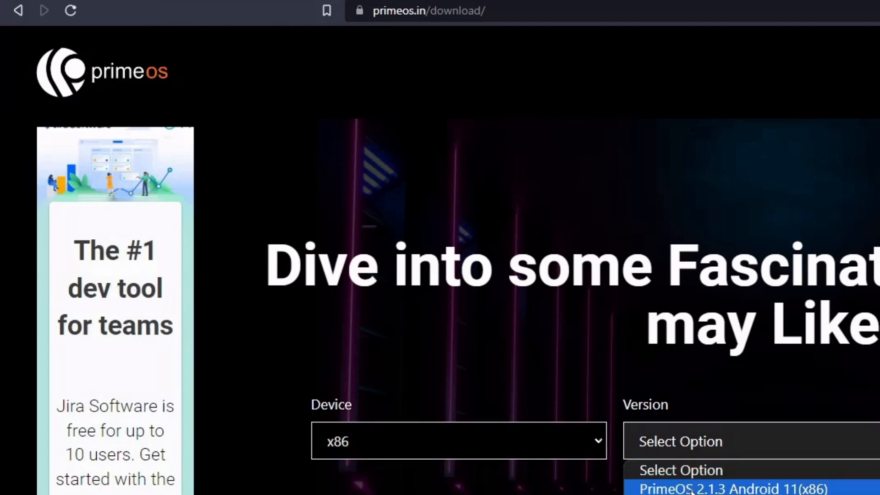
click(827, 489)
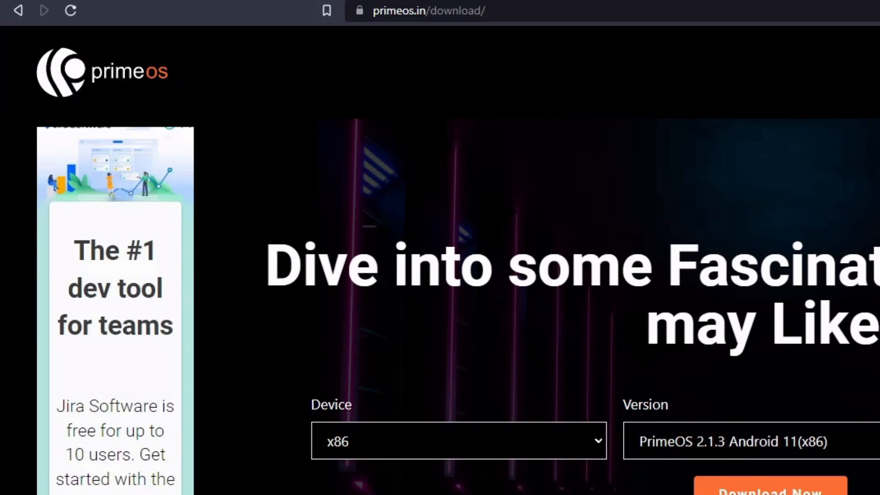
click(764, 492)
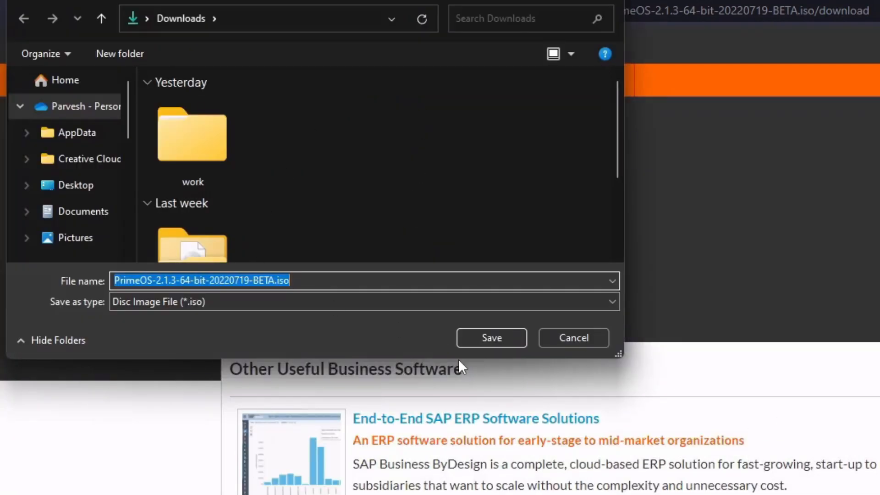
click(501, 343)
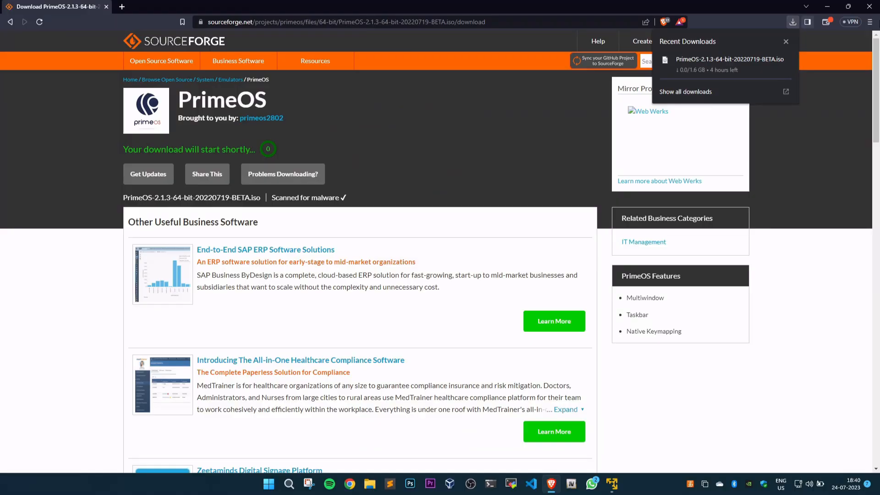
Check the progress of the PrimeOS ISO in the browser's download list.
click(870, 22)
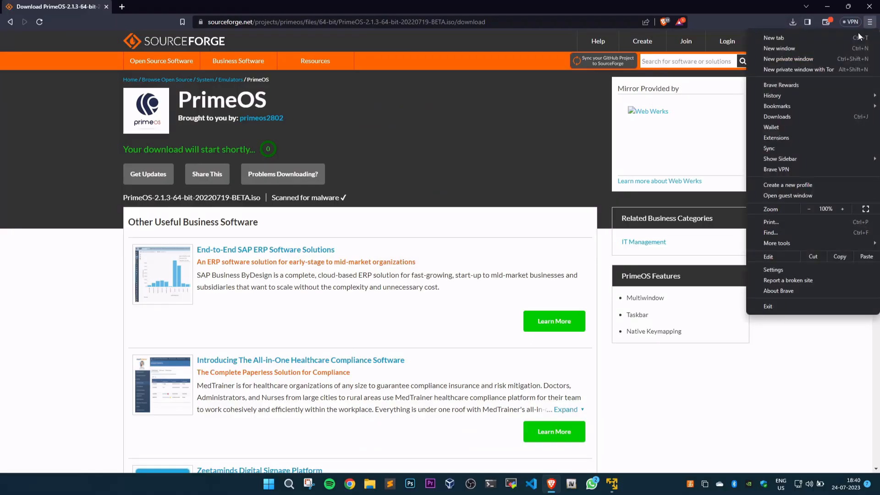
click(803, 117)
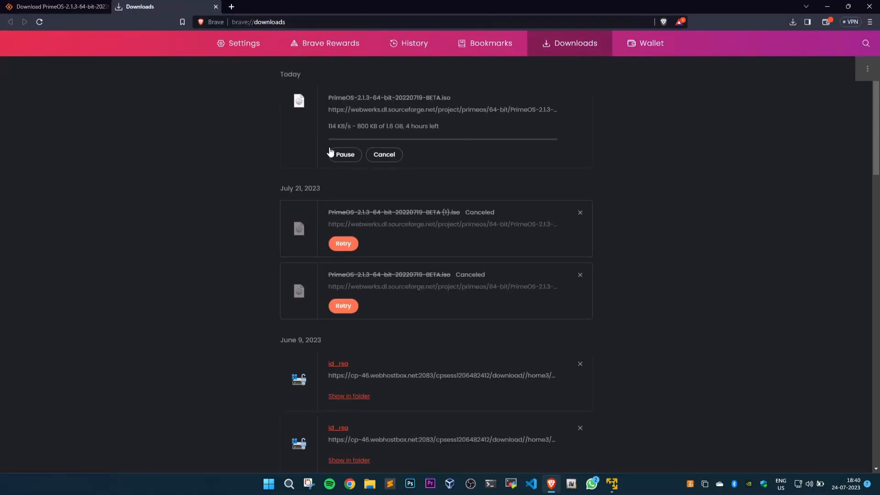
drag(328, 126, 465, 133)
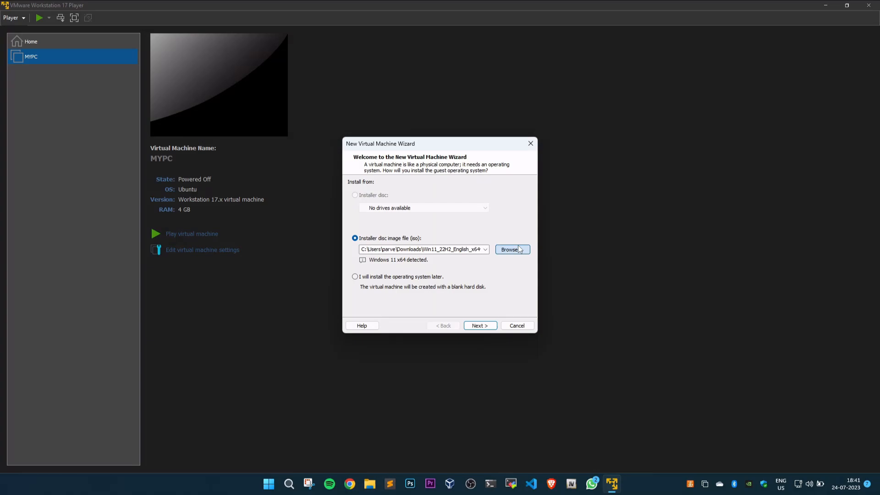
Back in VMware Player, load primeOS-classic_0.6.1-20211206.iso from Downloads\New folder as the installer image and continue the wizard.
click(519, 248)
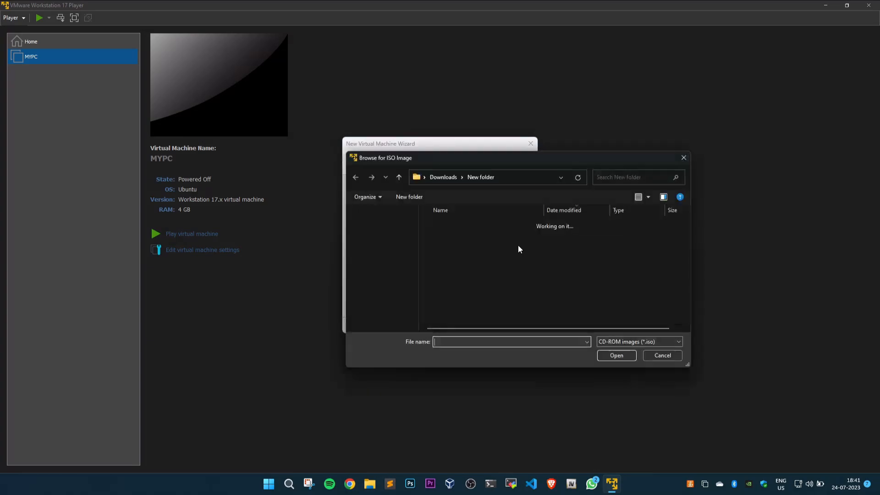
click(535, 243)
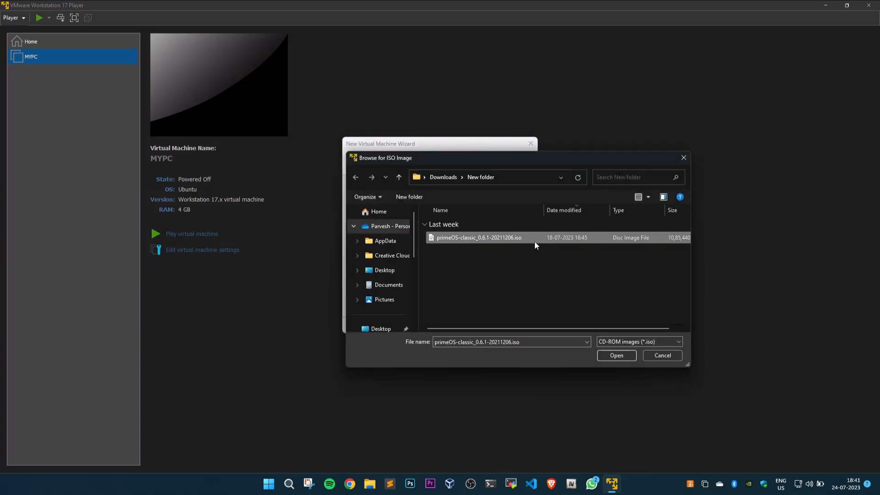
double_click(503, 239)
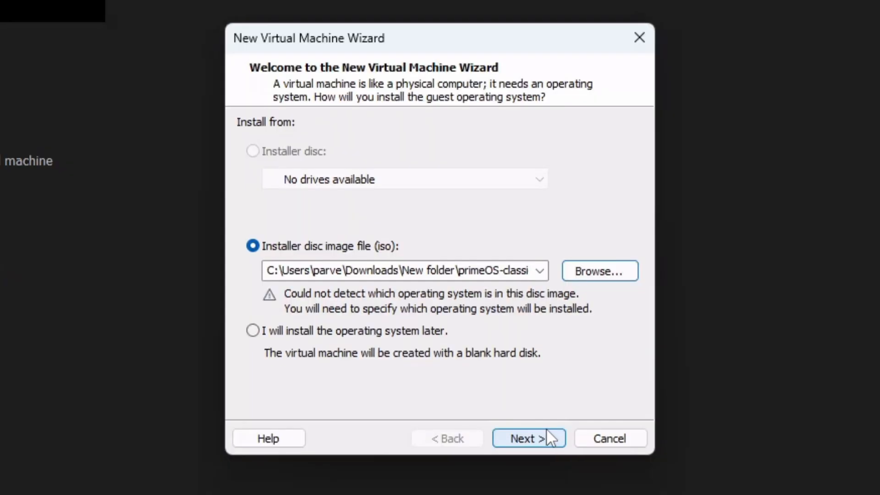
click(479, 326)
Set the guest operating system to Linux with version Ubuntu and continue the wizard.
click(361, 200)
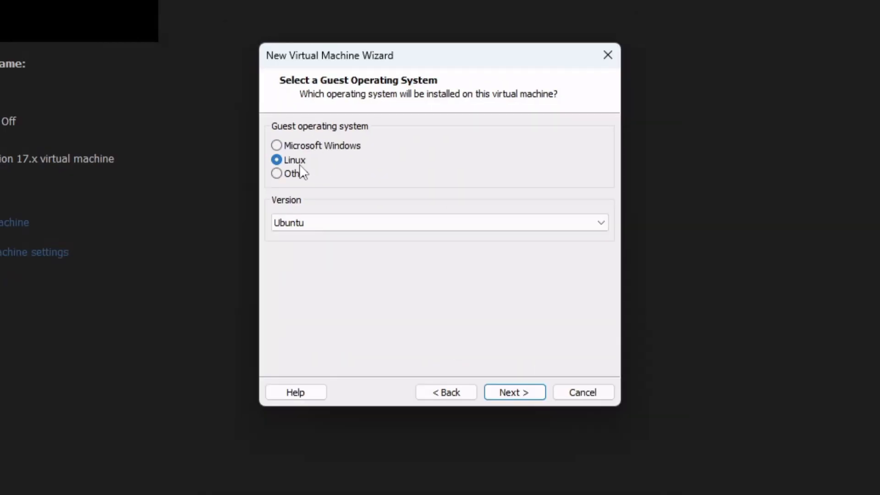
click(338, 224)
click(338, 225)
click(530, 393)
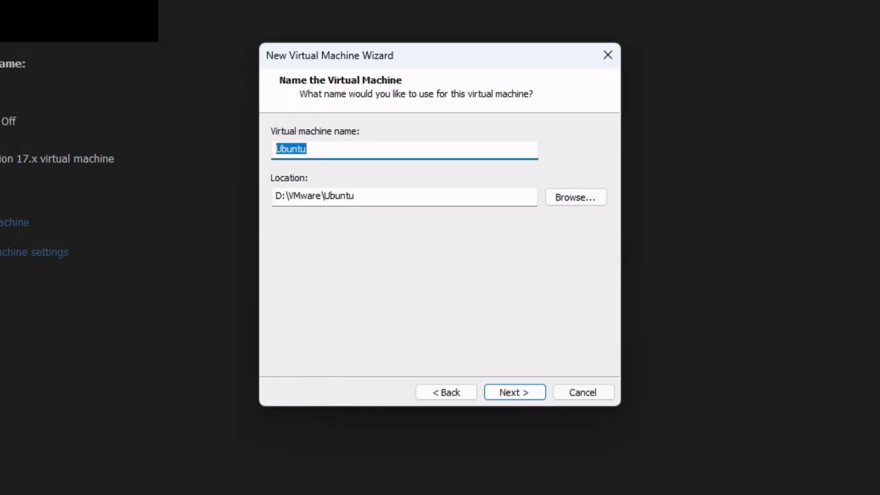
Name the virtual machine "Victor Mobile" and continue to the disk capacity settings.
click(330, 149)
key(ctrl+a)
key(BackSpace)
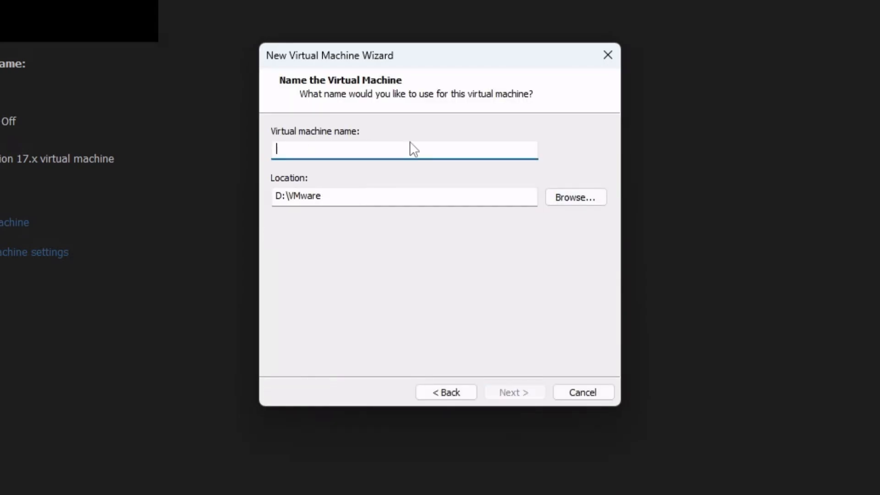
text(Vi)
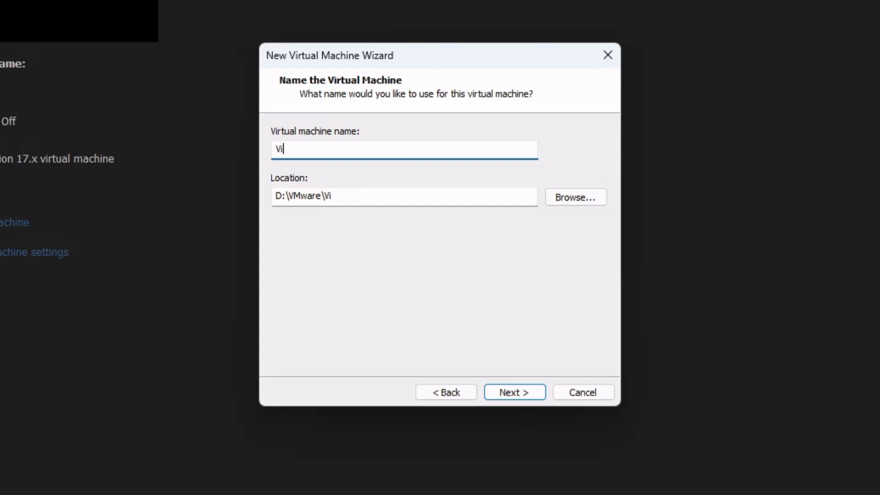
text(ctor Mobile)
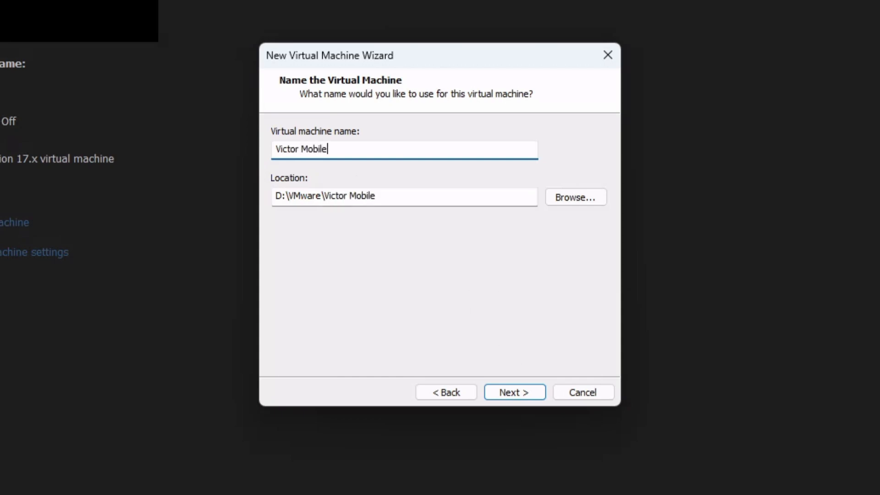
click(514, 394)
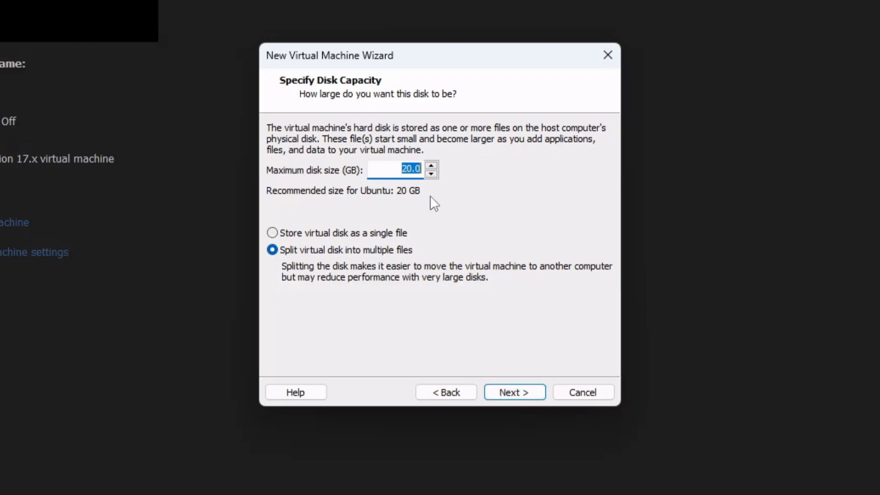
Set the maximum disk size to 10 GB, keep the disk split into multiple files, and finish creating the machine.
click(402, 168)
key(Delete)
text(1)
click(518, 393)
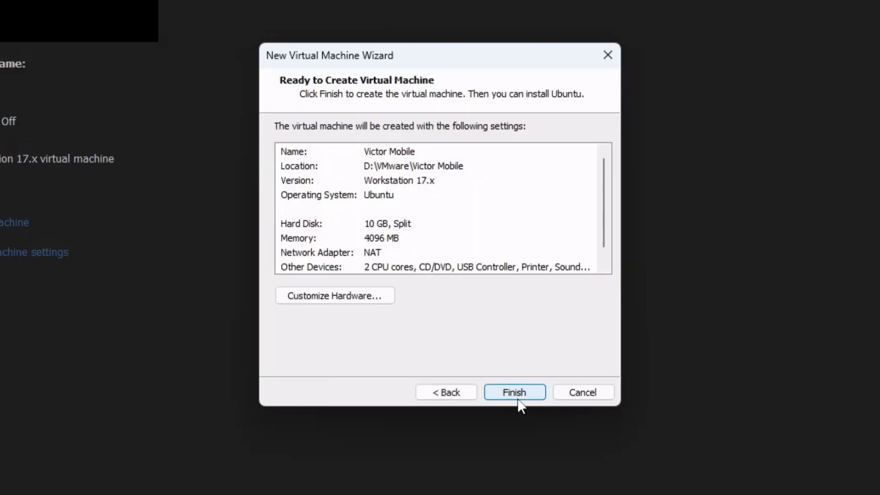
click(533, 390)
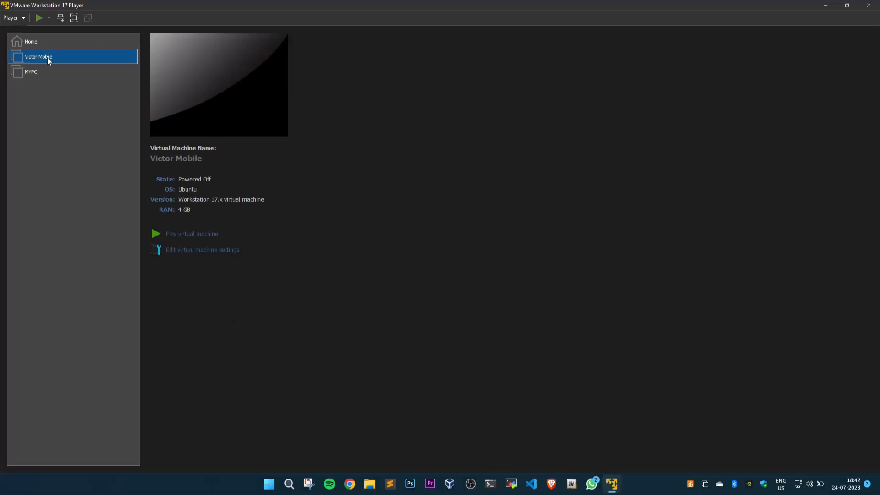
Start the Victor Mobile virtual machine and direct the input to it at boot.
click(45, 60)
click(76, 52)
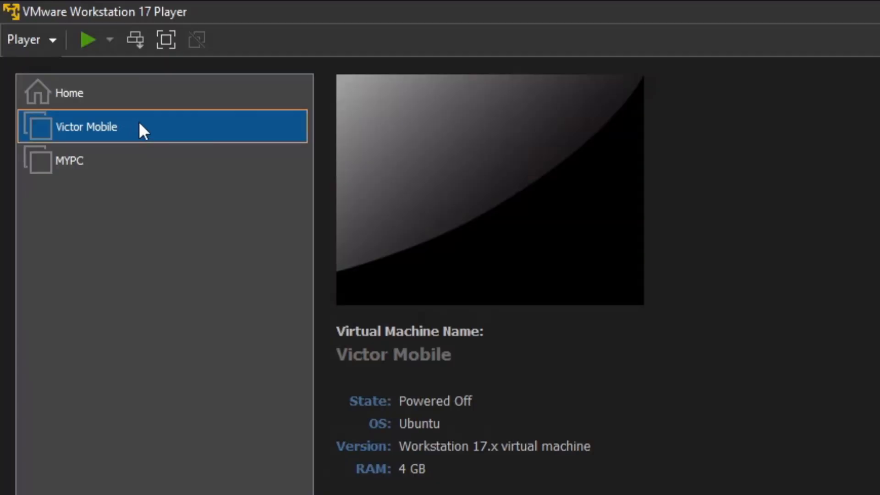
click(194, 233)
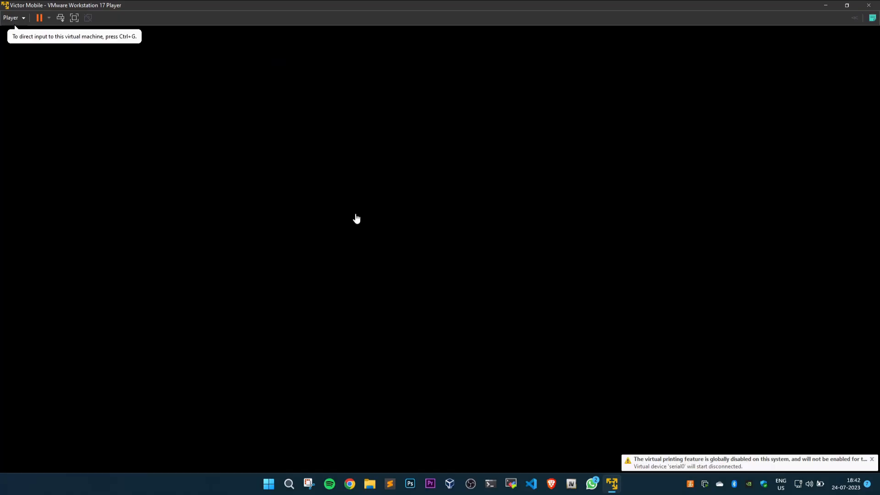
click(398, 194)
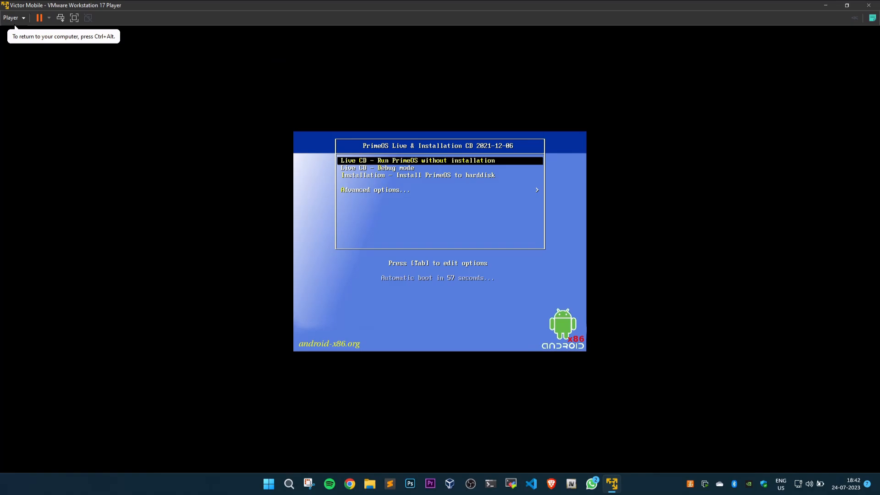
Start the installation of PrimeOS to the hard disk from the boot menu.
key(Down)
key(Down)
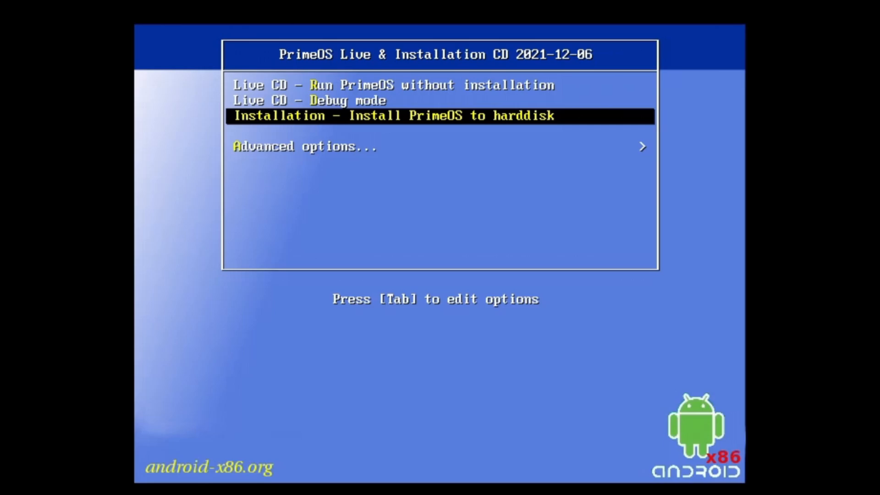
key(Up)
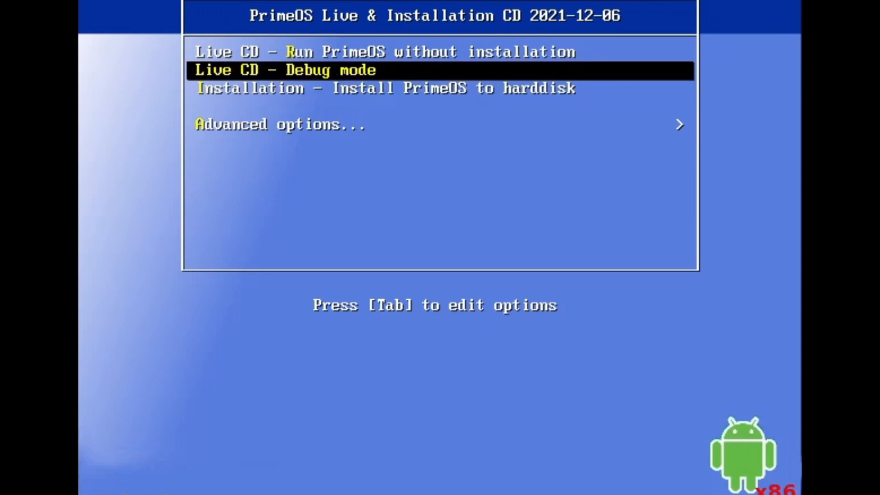
key(Up)
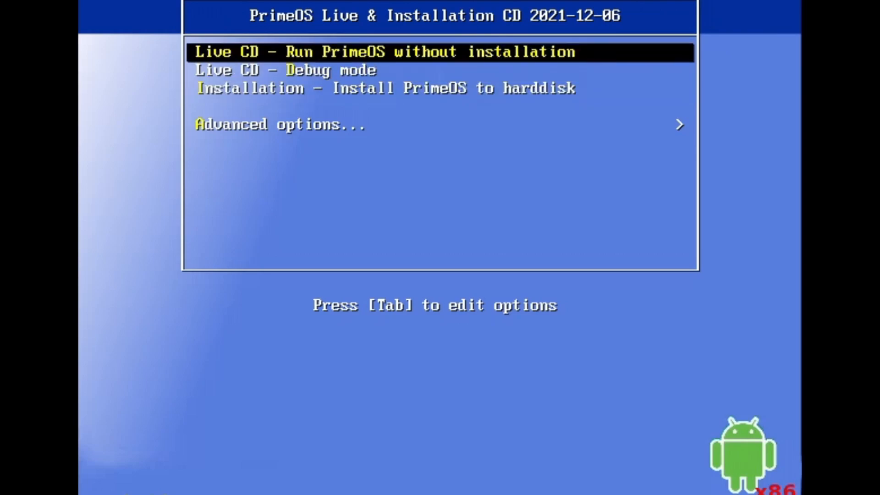
key(Down)
key(Down)
key(Return)
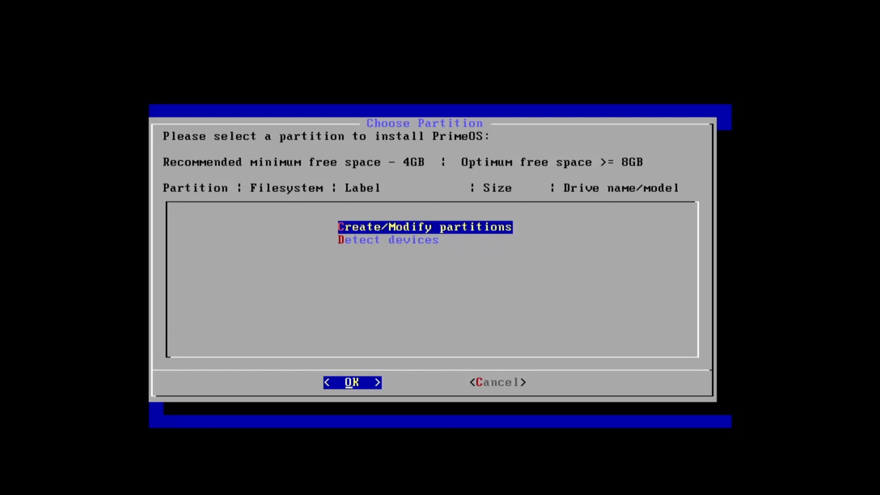
Choose to create or modify partitions and decline the use of GPT.
key(Return)
key(Right)
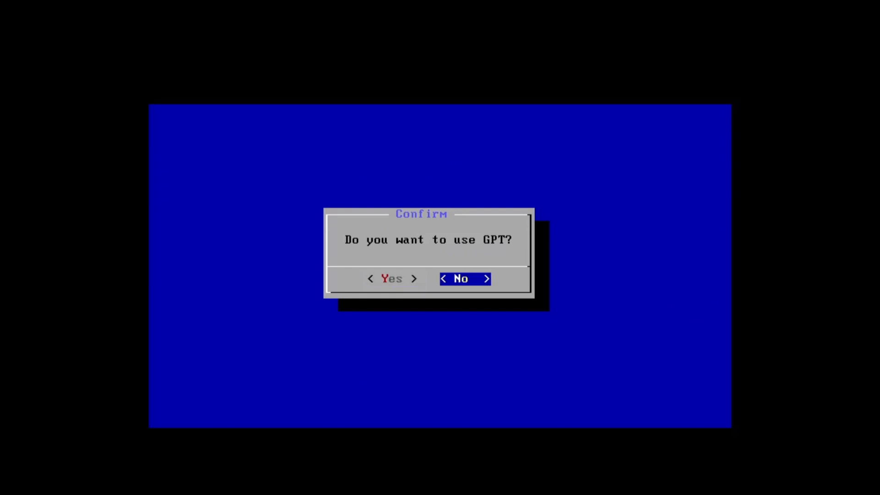
key(Return)
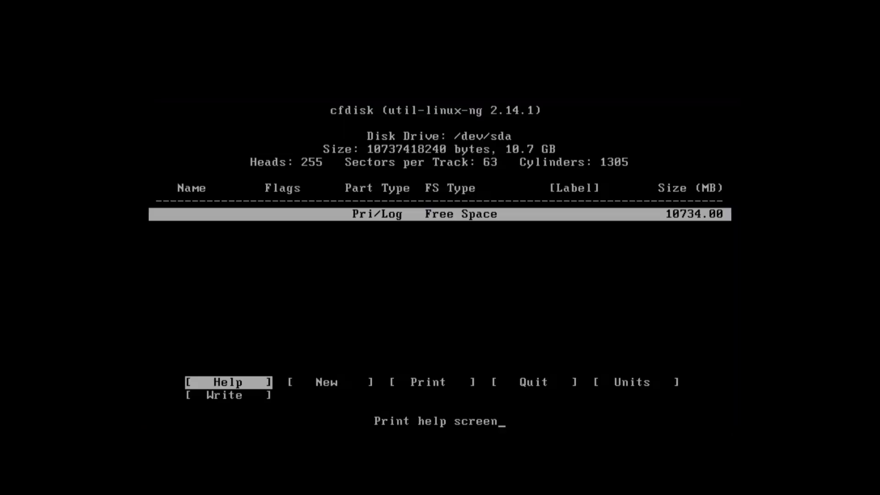
Create a new primary partition in the free space with a size of 10733.99 MB.
key(Right)
key(Return)
key(Return)
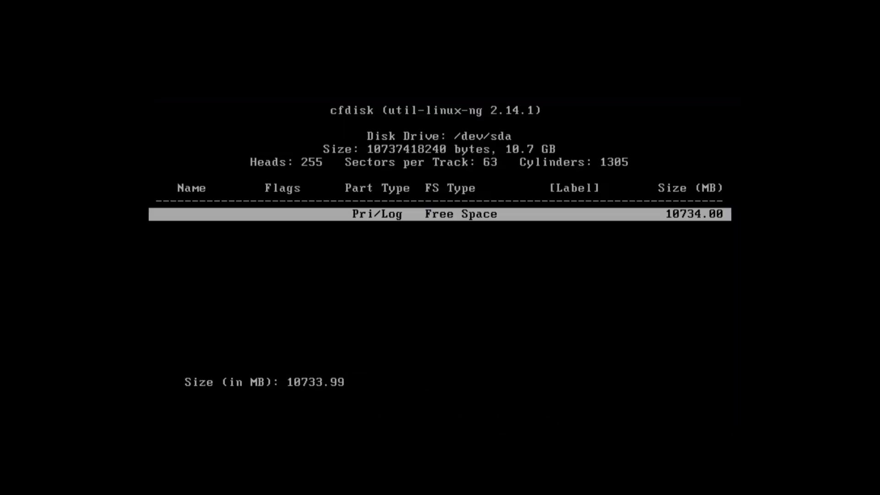
key(Return)
Write the partition table with the new sda1 partition to disk, confirming with "yes".
key(Right)
key(Right)
key(Right)
key(Right)
key(Right)
key(Right)
key(Right)
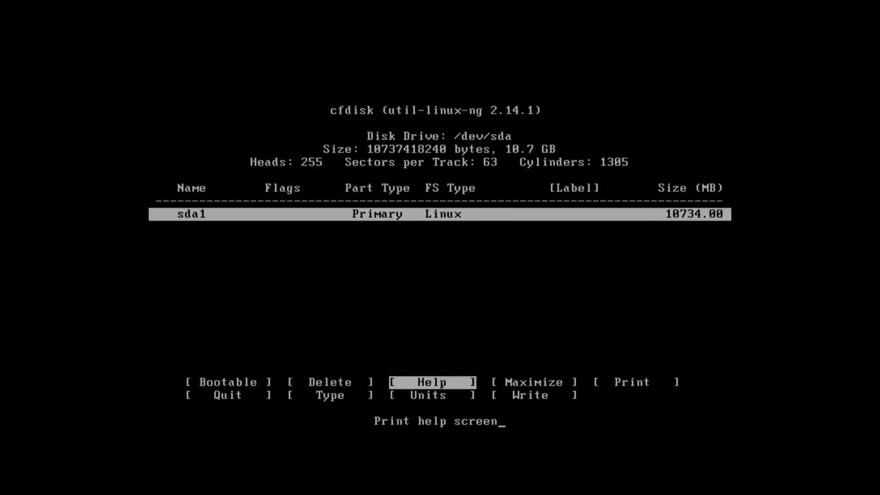
key(Return)
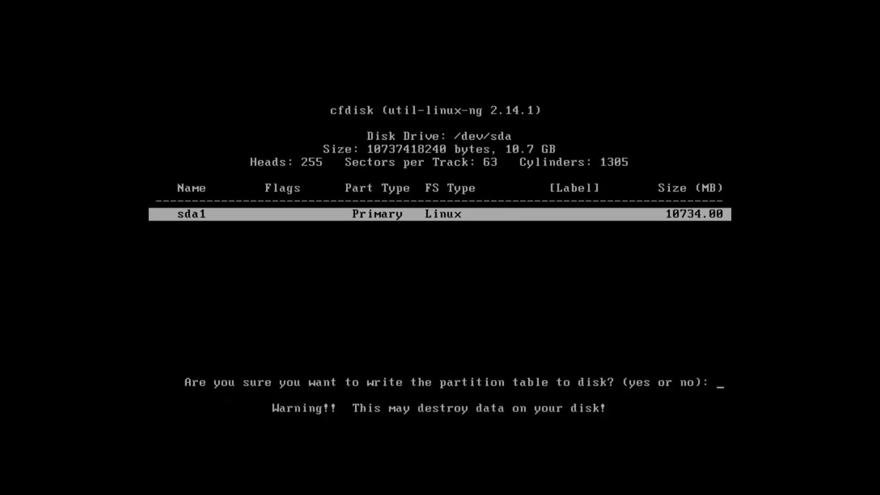
text(yes)
key(Return)
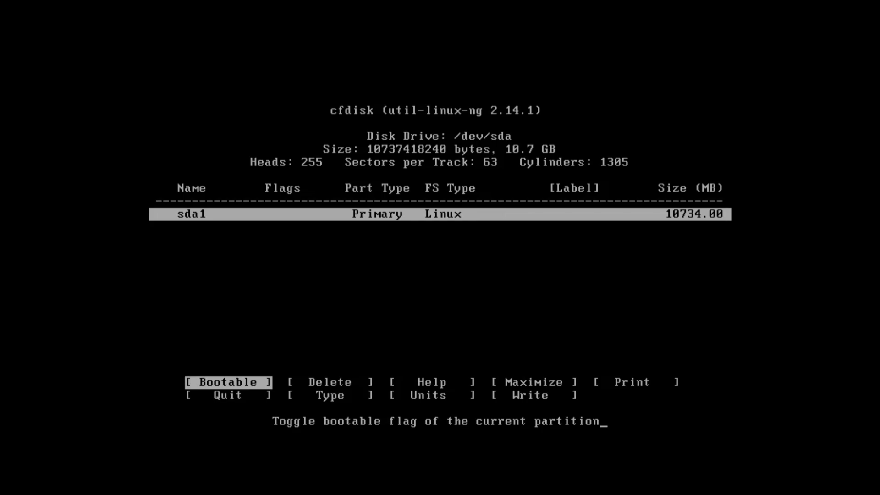
Set the bootable flag on sda1 and write the updated partition table to disk, confirming with "yes".
key(Return)
key(Right)
key(Right)
key(Right)
key(Right)
key(Right)
key(Right)
key(Right)
key(Right)
key(Right)
key(Left)
key(Return)
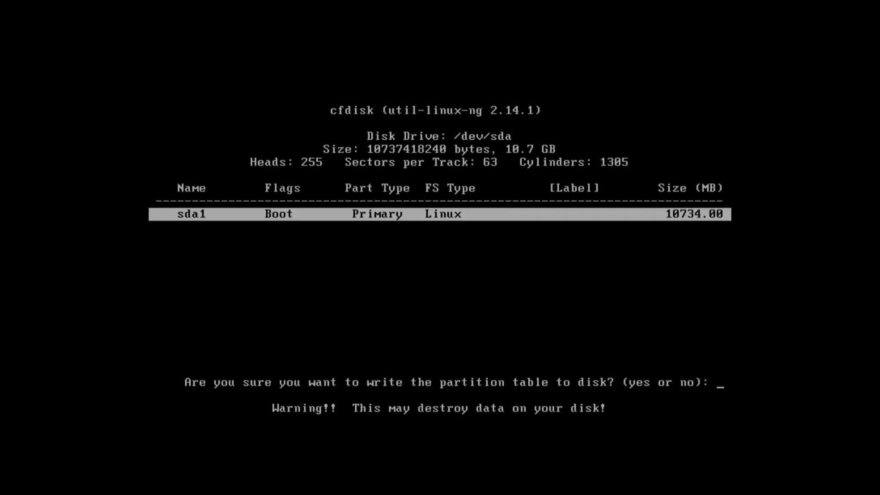
text(yes)
key(Return)
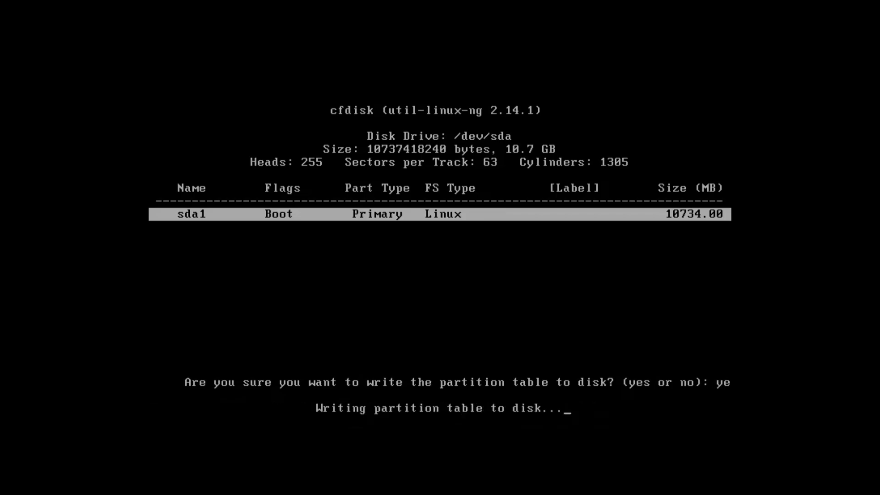
Quit cfdisk and return to the installer's partition selection.
key(Right)
key(Right)
key(Right)
key(Right)
key(Right)
key(Right)
key(Right)
key(Right)
key(Right)
key(Right)
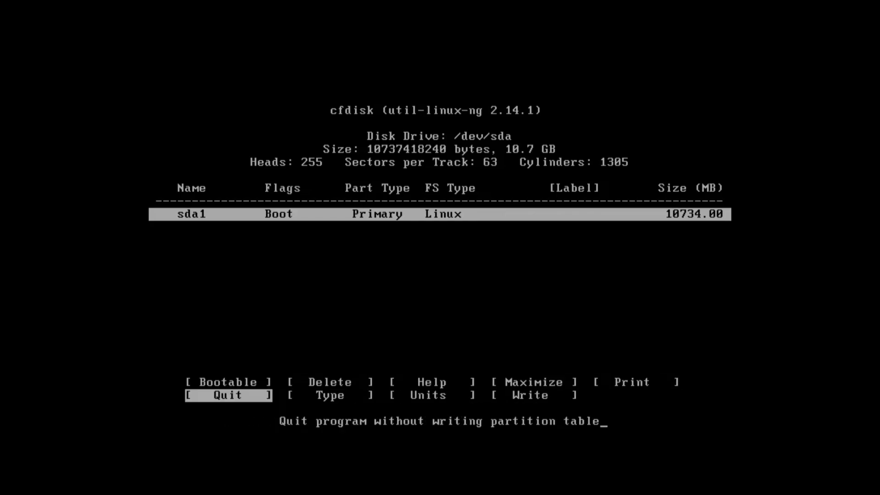
key(Return)
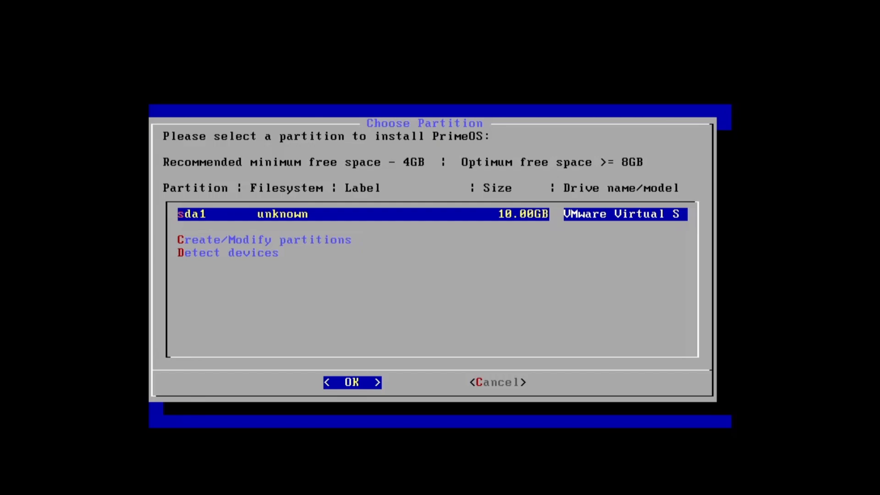
Select sda1 as the installation partition and format it as ext4, confirming the data loss.
key(Return)
key(Down)
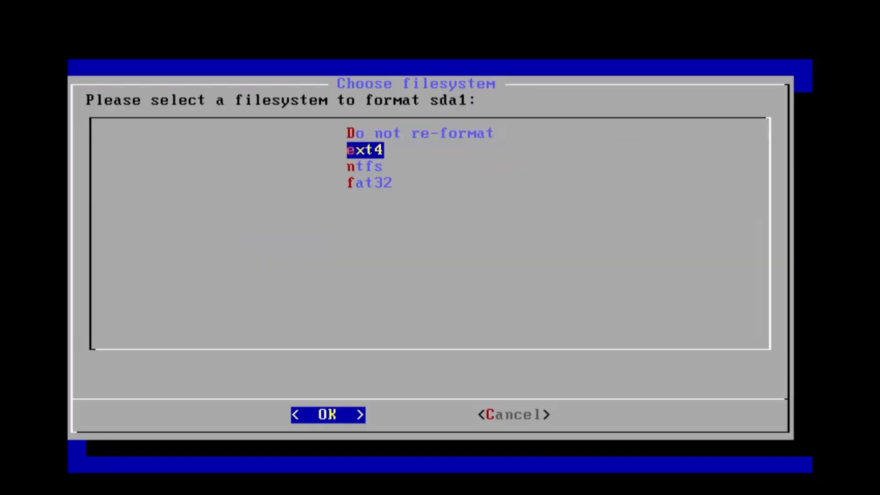
key(Return)
key(Left)
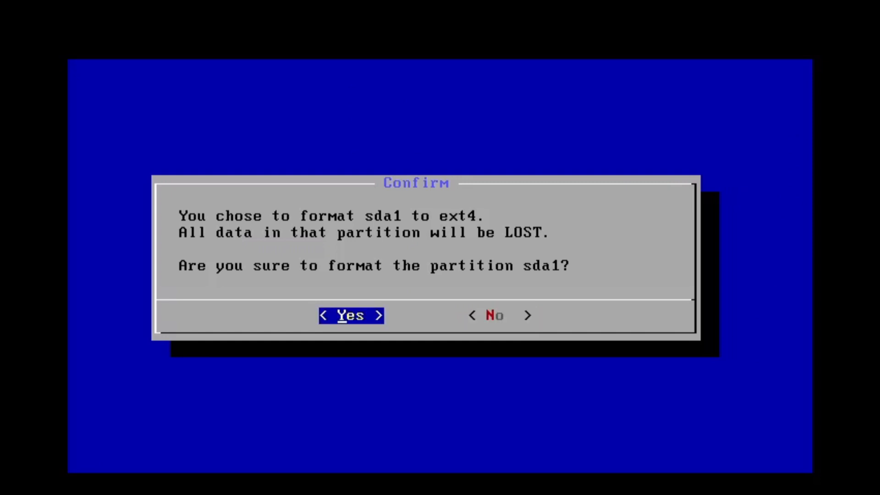
key(Return)
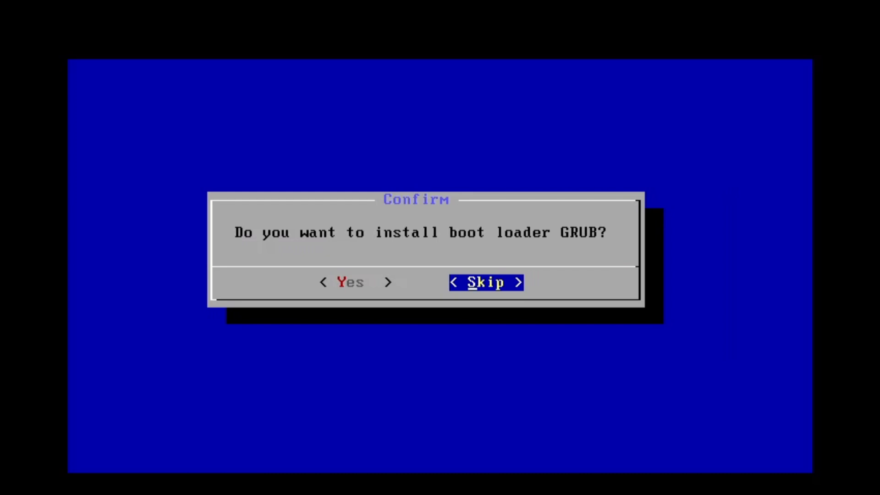
Install the GRUB boot loader and reboot the machine after the PrimeOS installation.
key(Left)
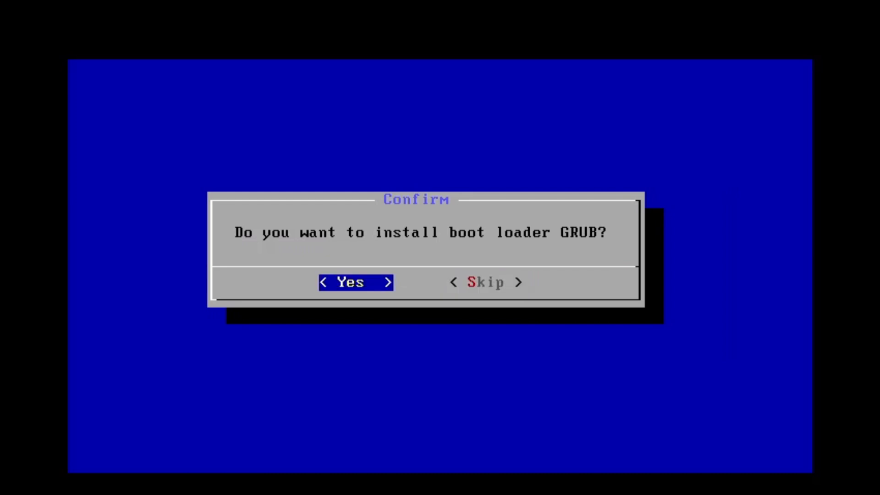
key(Return)
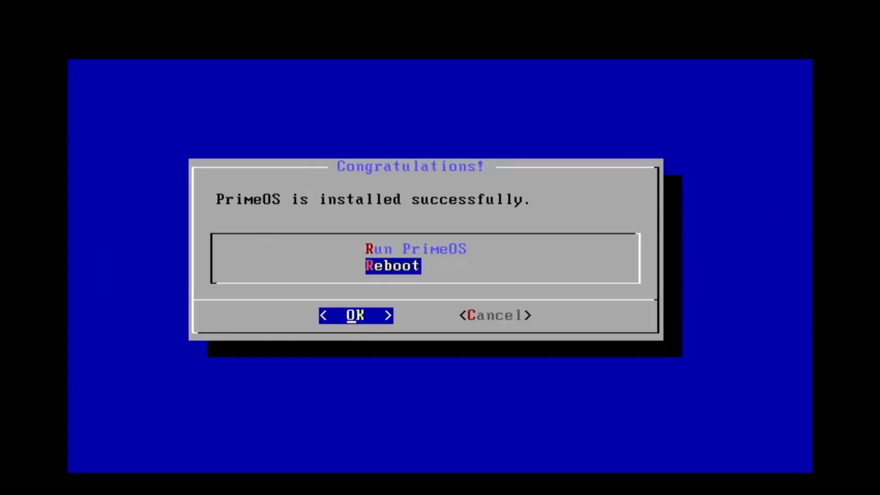
key(Return)
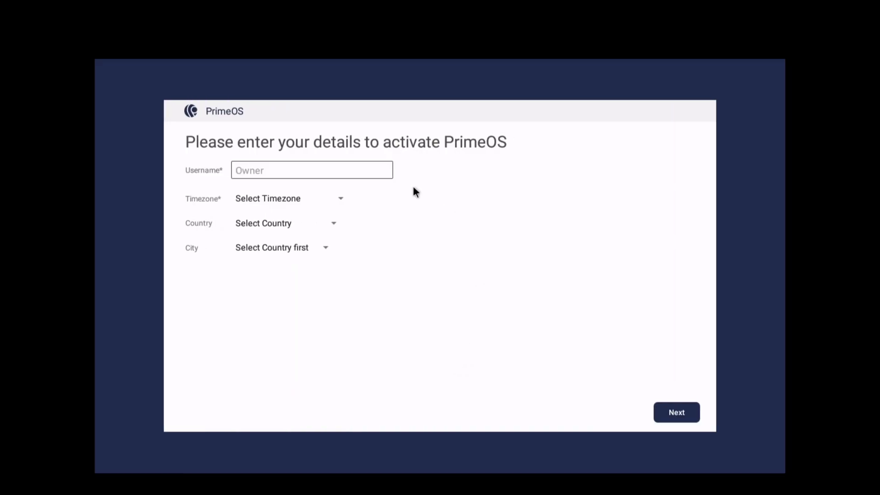
Enter the username for activating PrimeOS and set the timezone to Africa/Harare.
text(Victor)
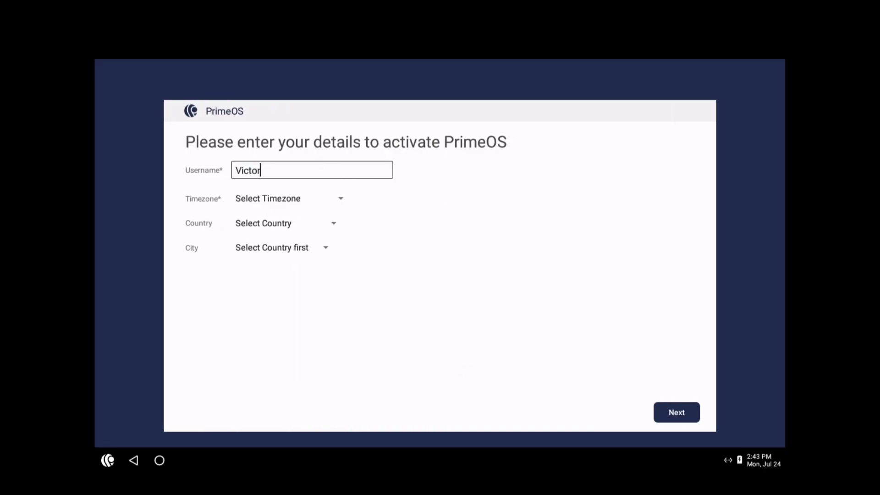
click(285, 199)
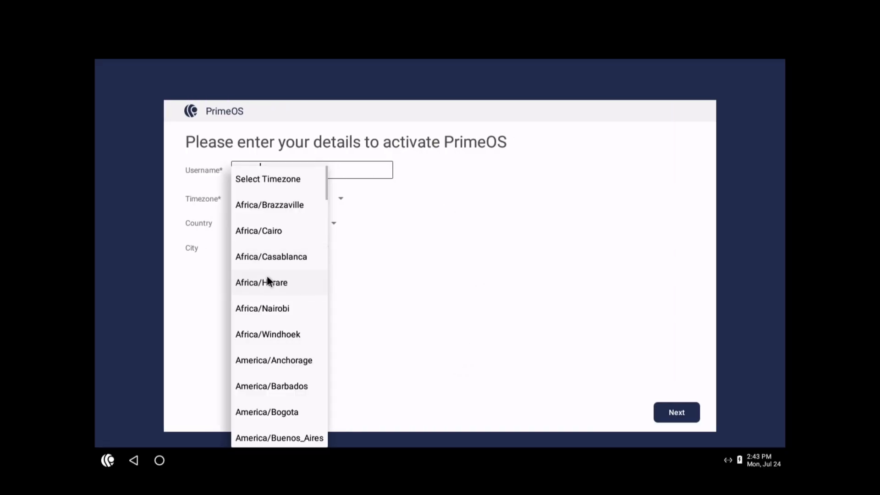
click(267, 277)
Choose the country, set the city to Ain Temouchent, and submit the activation details.
click(306, 226)
click(295, 280)
click(295, 251)
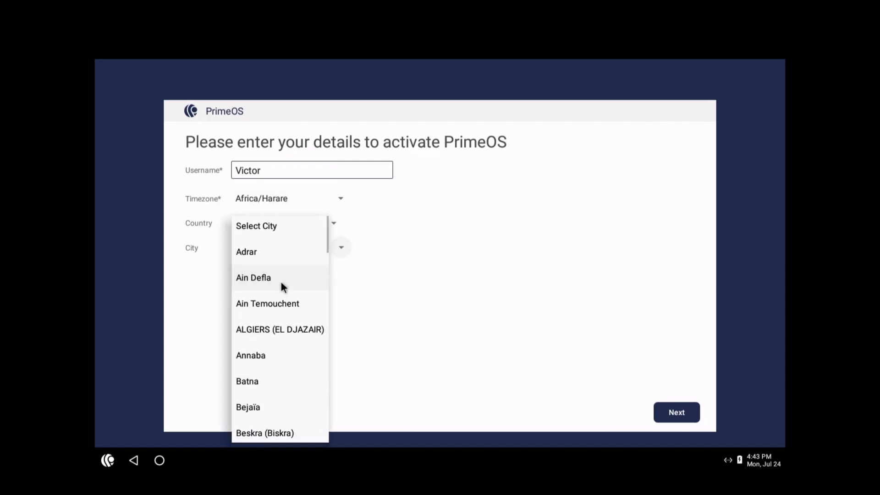
click(282, 304)
click(673, 414)
click(670, 418)
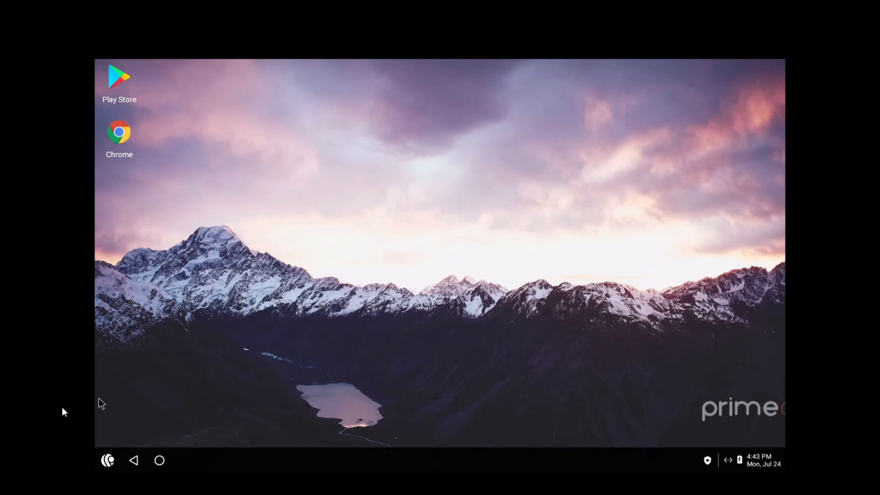
Open the Play Store from the PrimeOS app launcher.
click(108, 464)
click(109, 464)
click(108, 464)
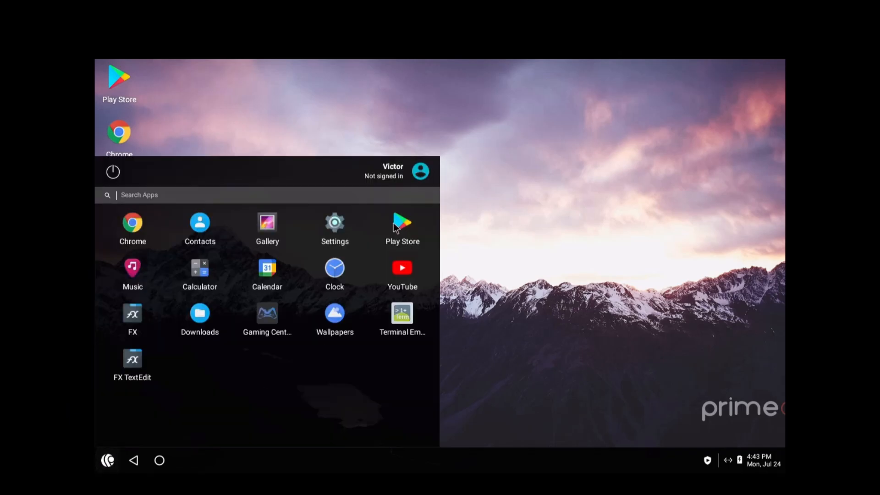
click(410, 238)
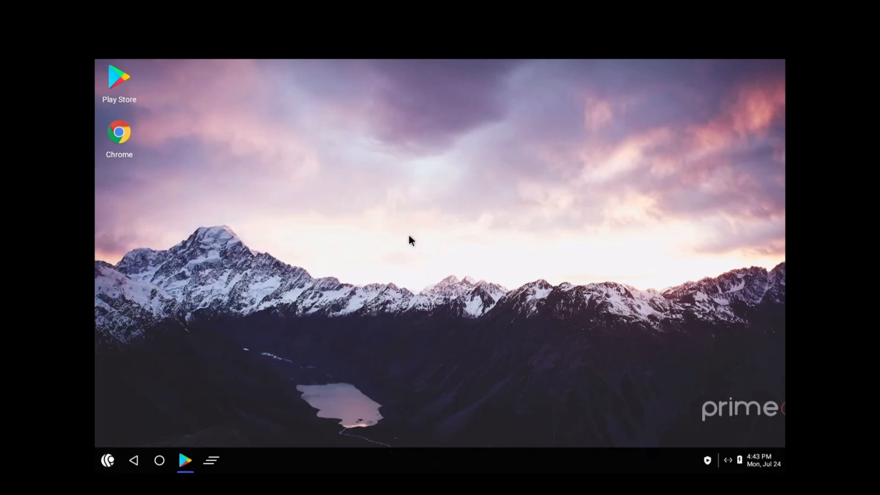
drag(501, 197, 403, 132)
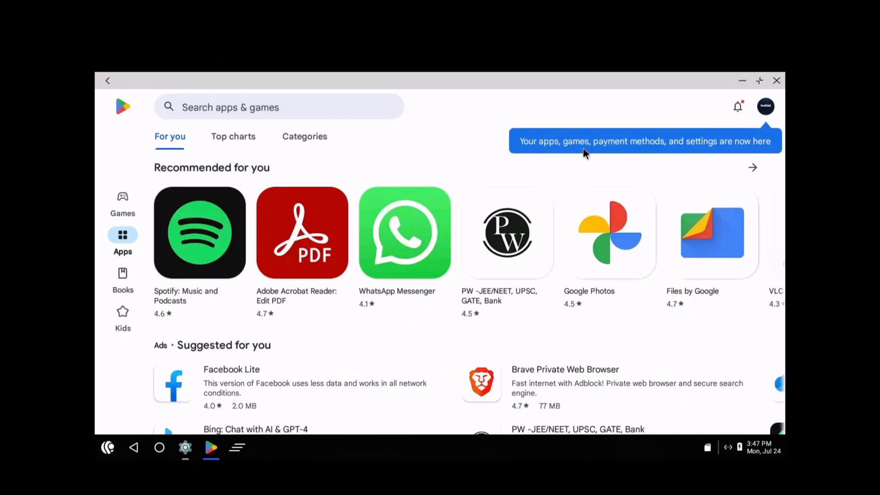
Look through the recommended and featured apps in the Play Store.
scroll(558, 157, down, 5)
scroll(546, 199, up, 5)
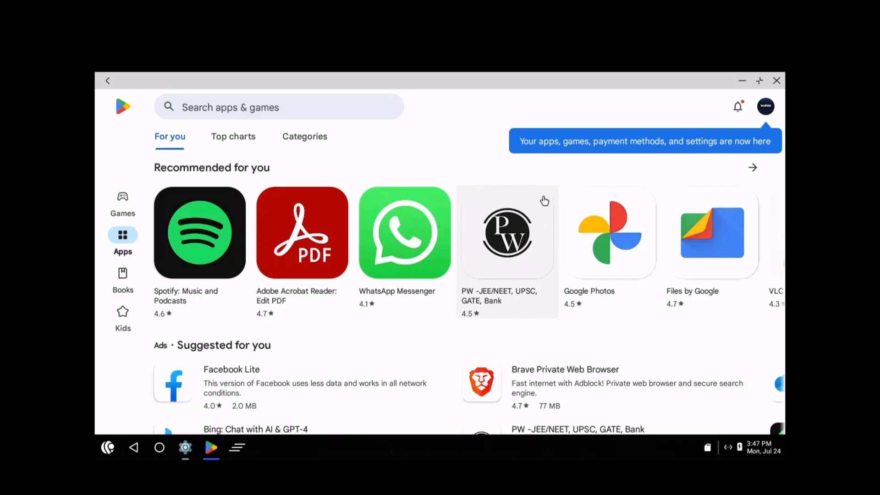
scroll(487, 210, down, 7)
scroll(487, 210, down, 1)
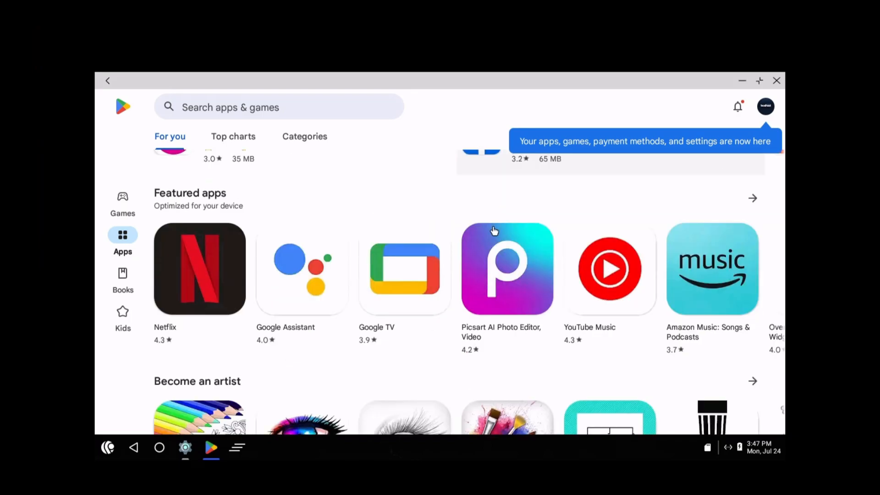